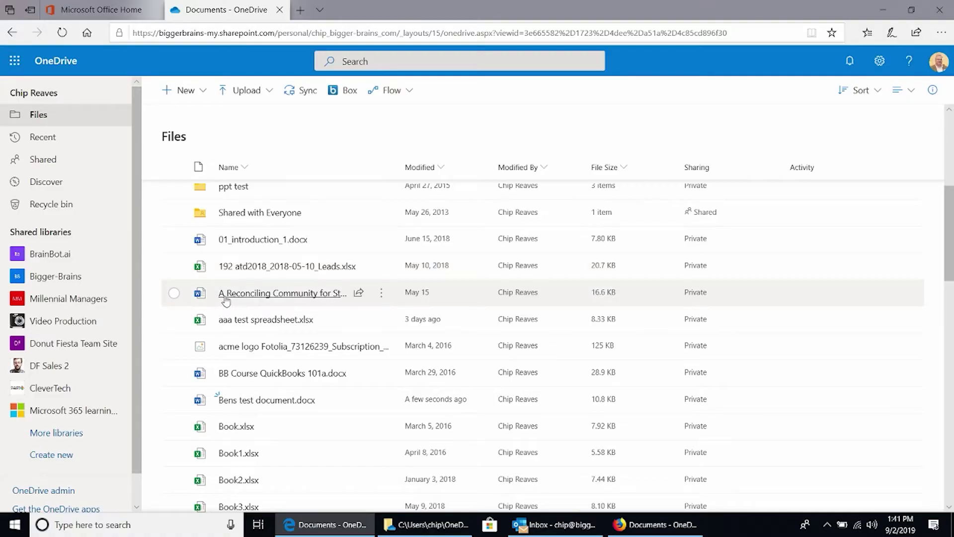
Select, then deselect Bens test document.docx, and show the Upload menu's Files/Folder choices
click(175, 400)
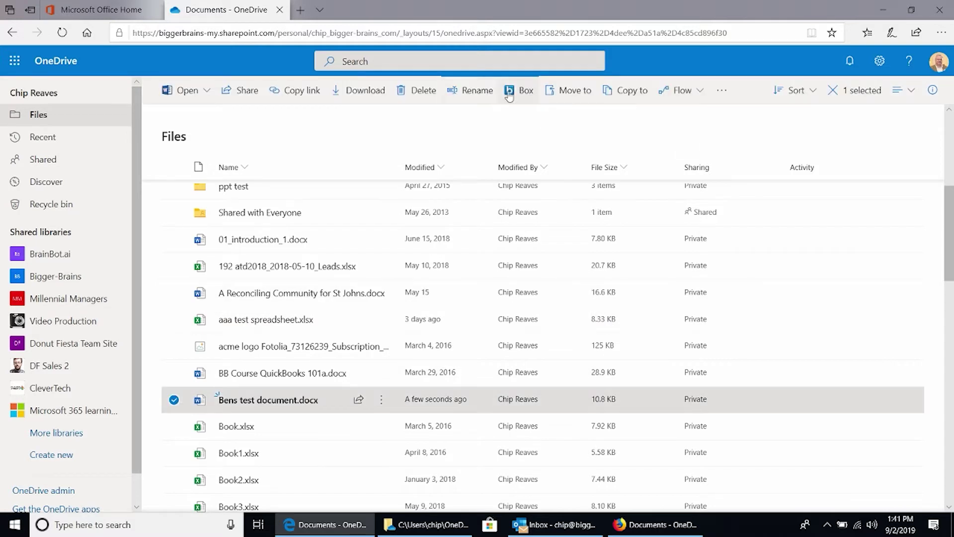
click(174, 401)
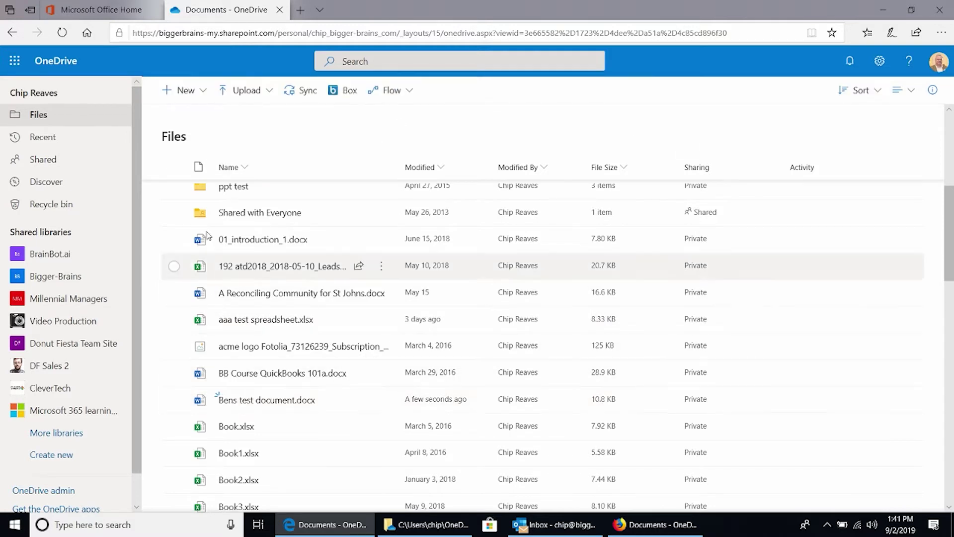
click(267, 92)
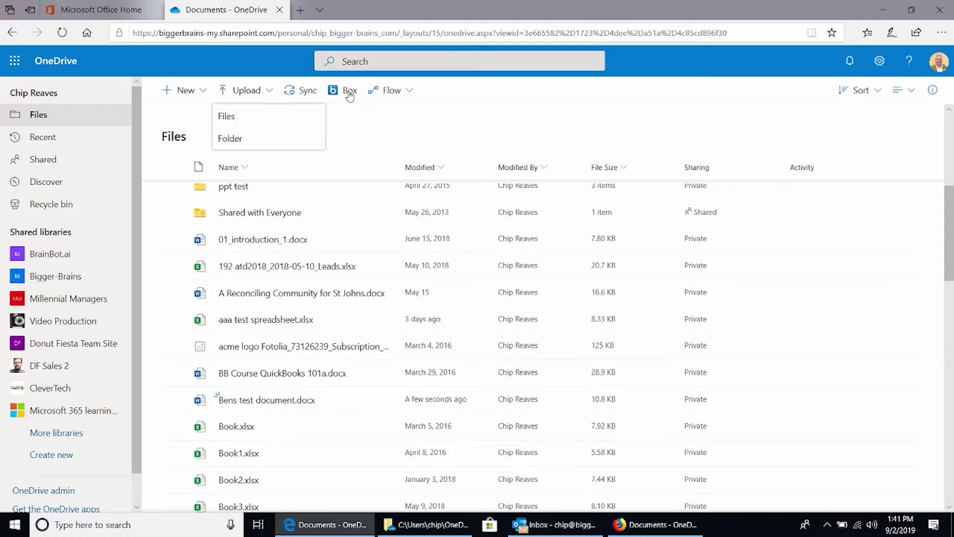
Close the upload menu and look over the Sort options without changing them
click(400, 107)
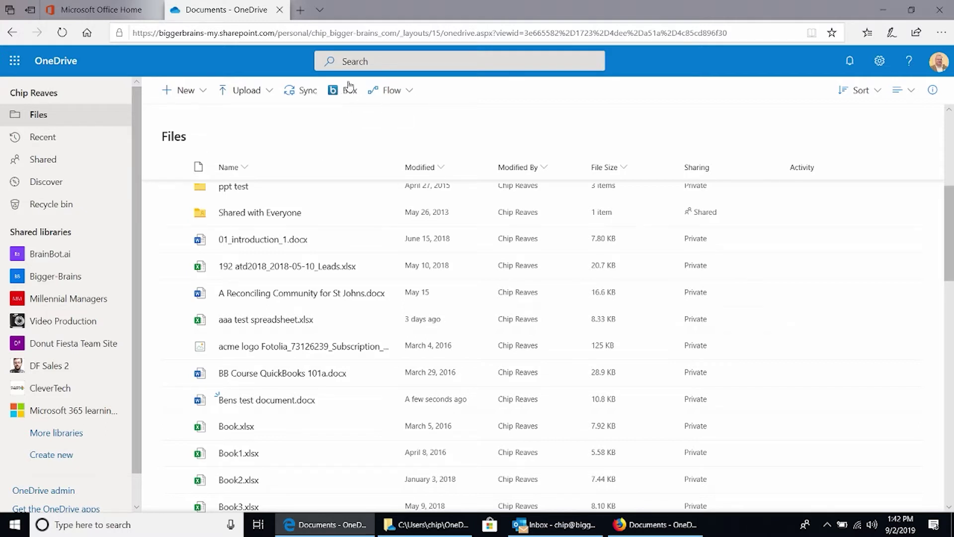
click(876, 94)
click(797, 129)
Switch the file layout to Compact List, then to Tiles
click(905, 91)
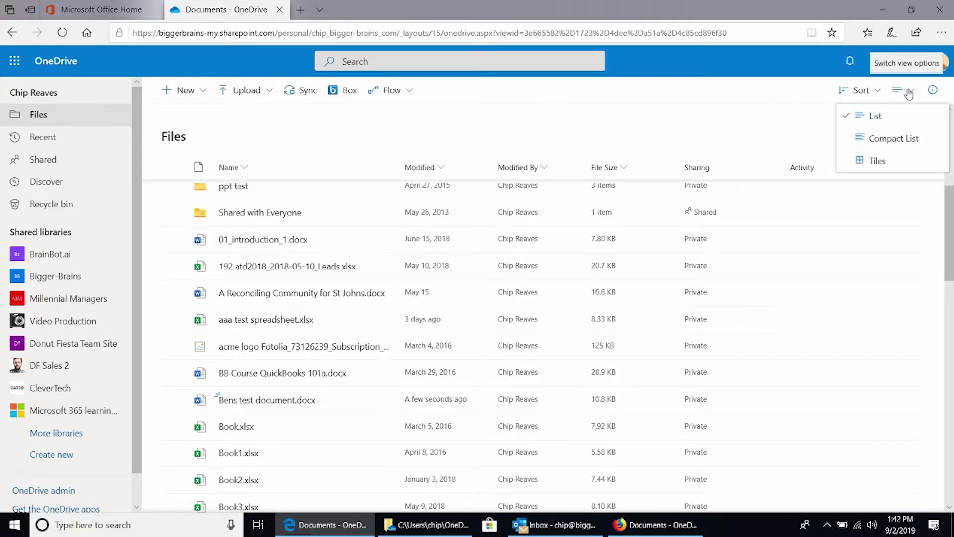
click(892, 139)
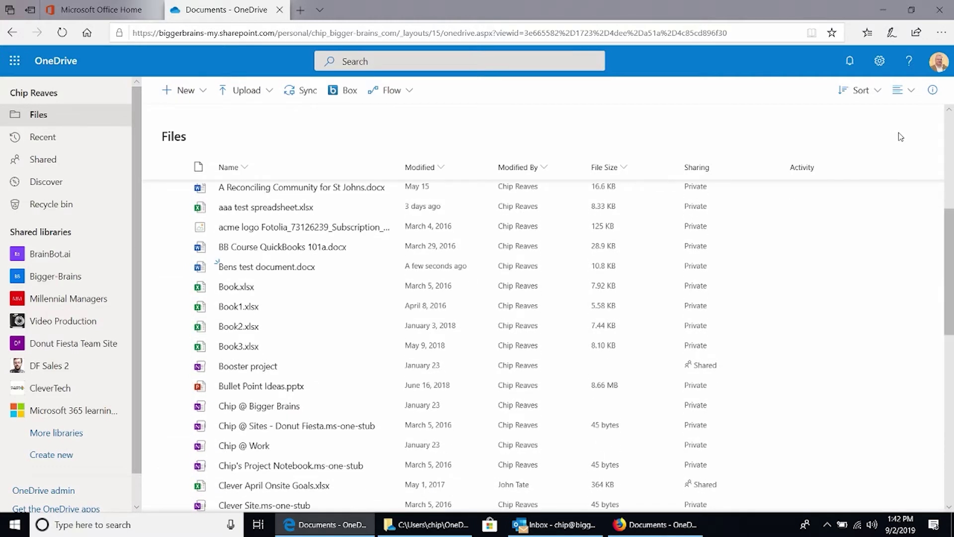
click(903, 90)
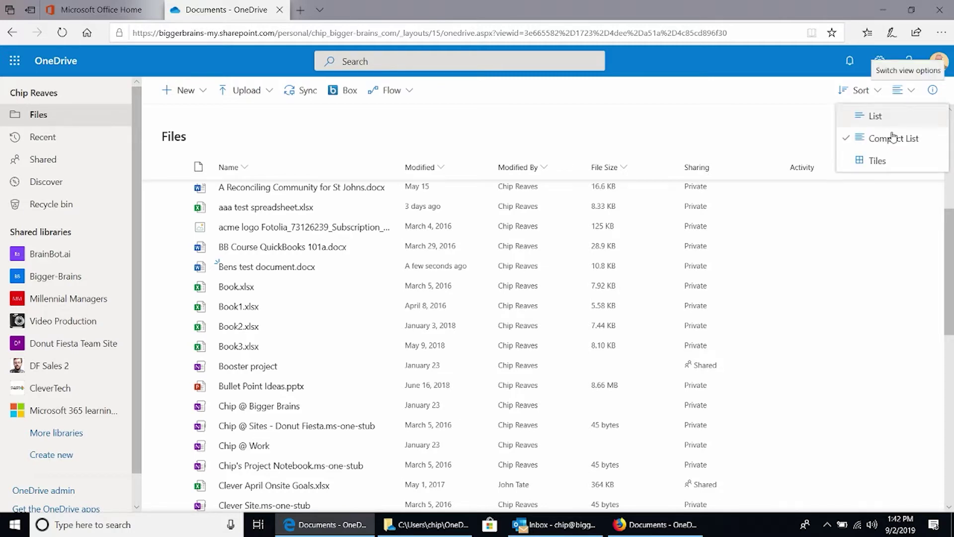
click(876, 158)
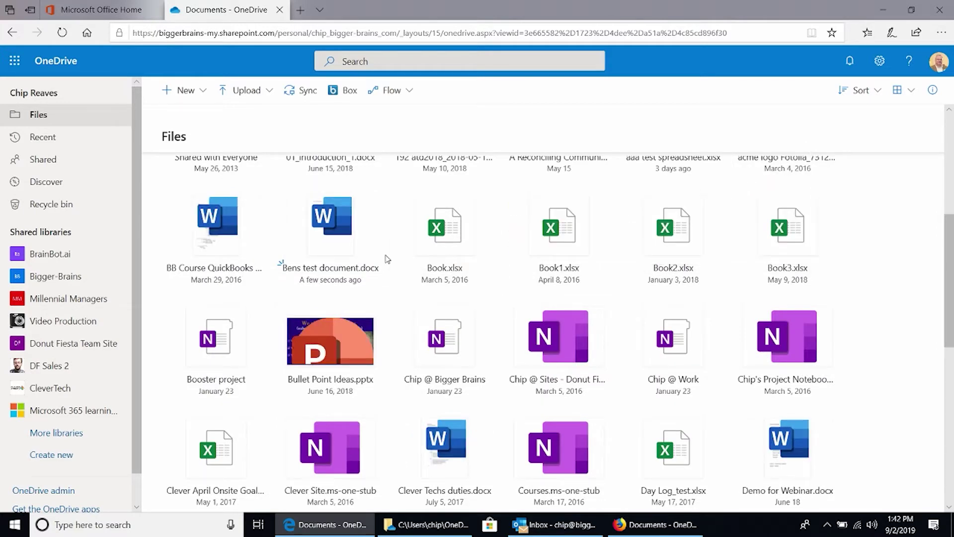
Select the 01_introduction_1.docx tile
scroll(390, 261, up, 4)
scroll(412, 277, down, 1)
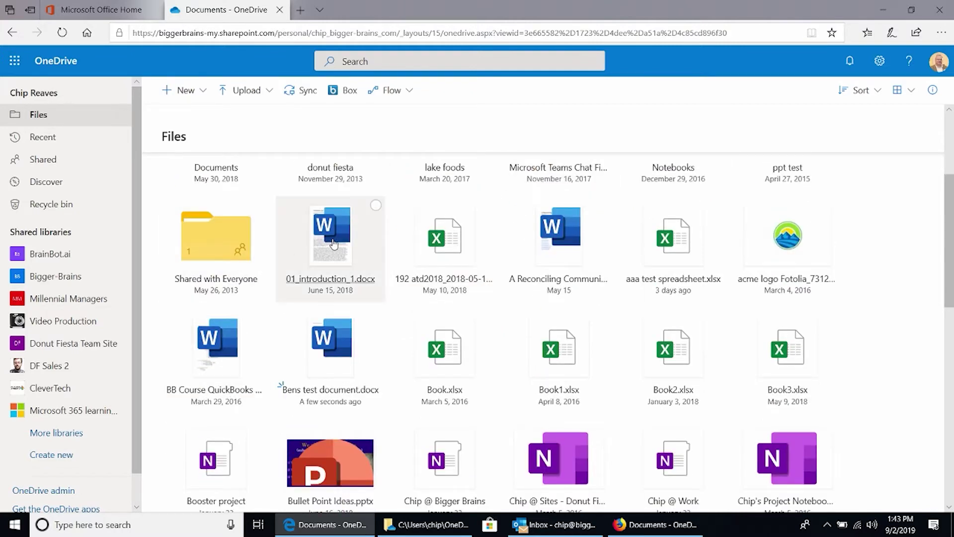
mouse_move(324, 250)
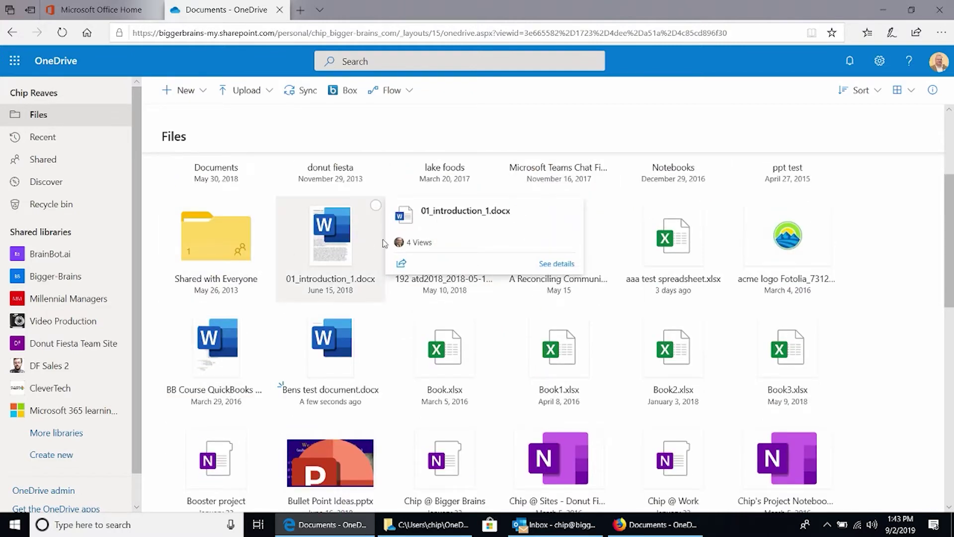
click(376, 207)
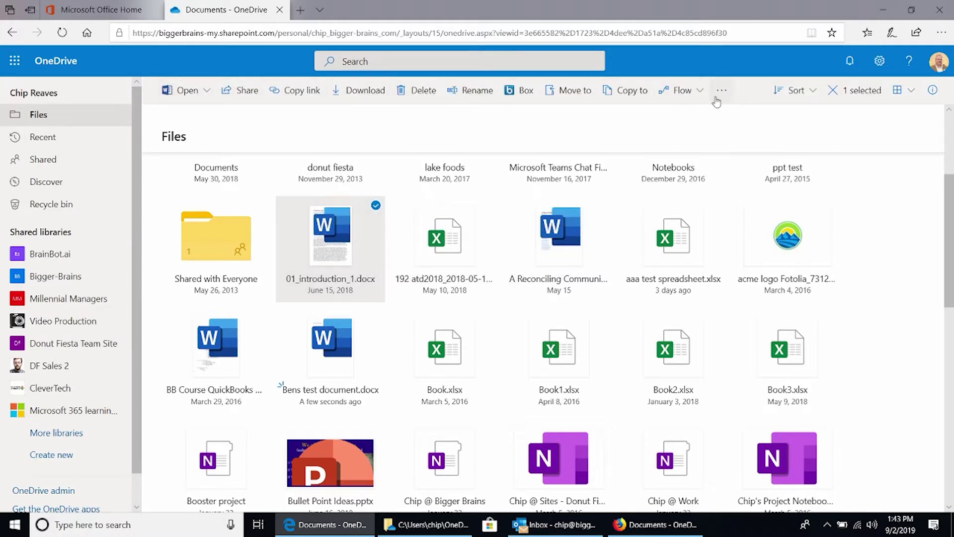
View the right-click actions for 01_introduction_1.docx, then dismiss them without choosing one
mouse_move(330, 281)
right_click(348, 244)
mouse_move(348, 248)
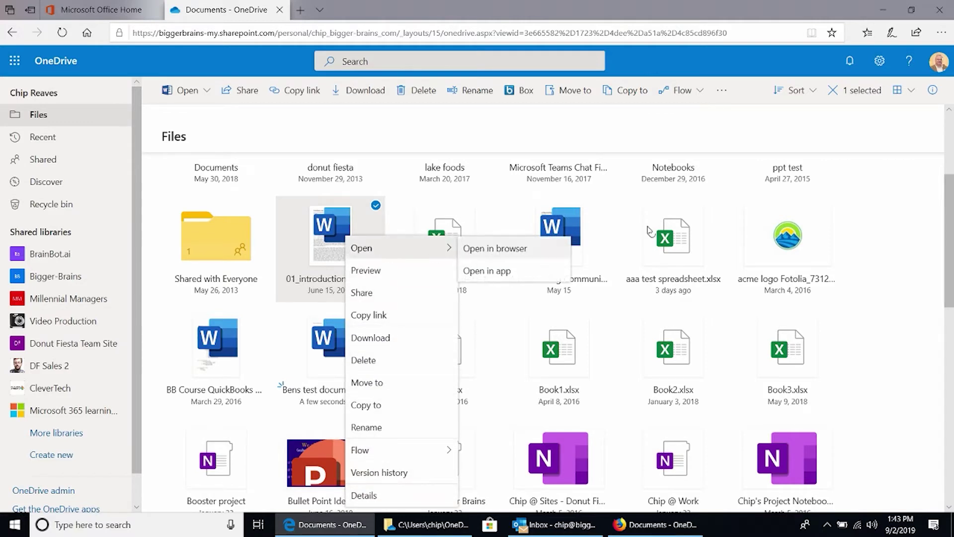
click(815, 99)
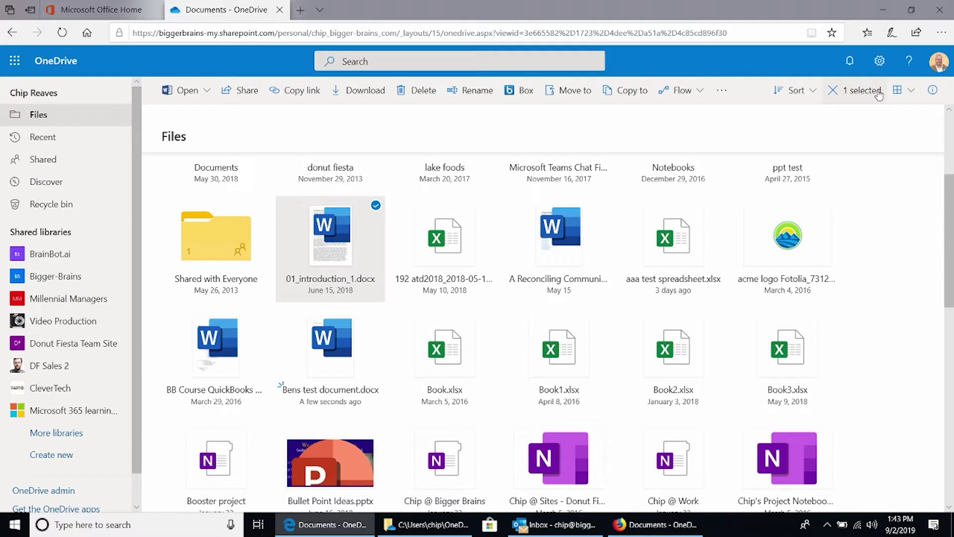
click(910, 92)
Switch back to List view and select the Bens test document.docx row
click(881, 117)
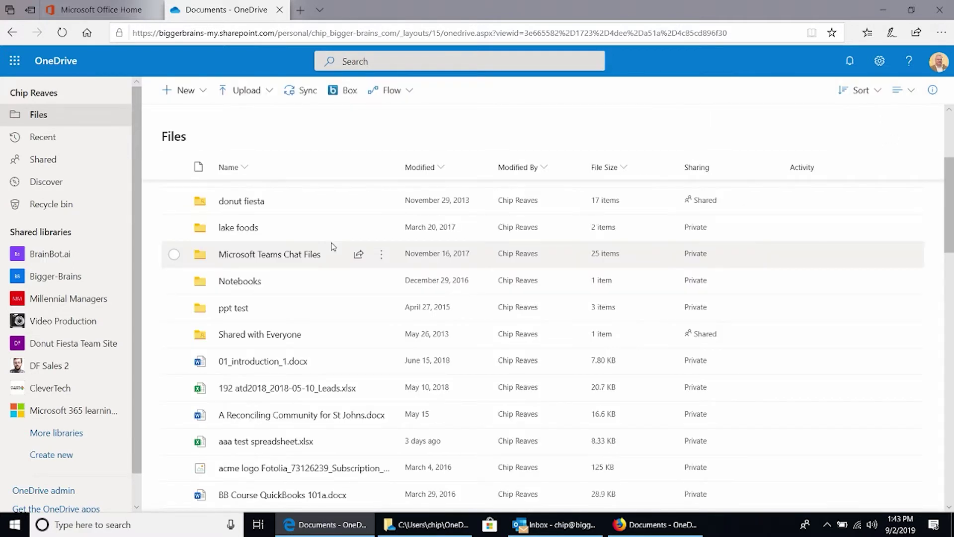
scroll(264, 374, down, 1)
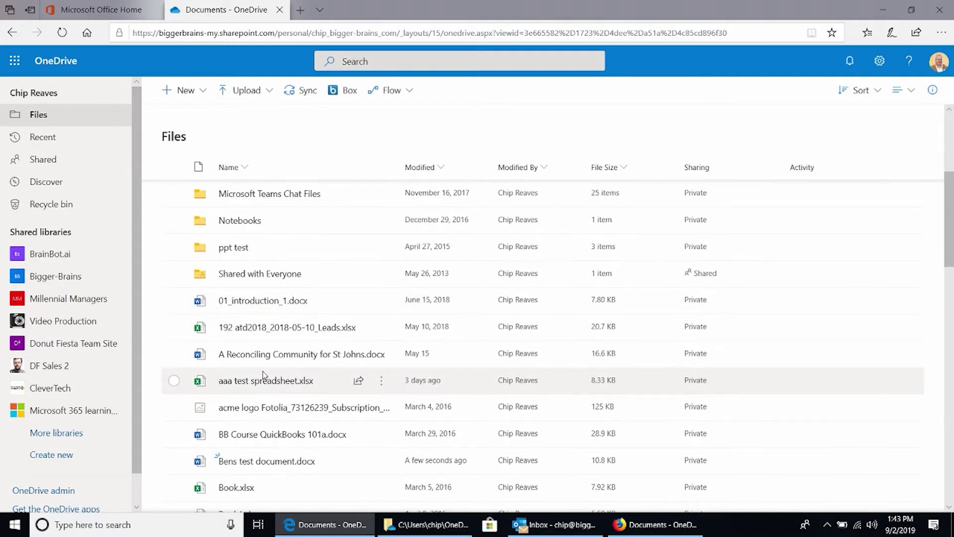
mouse_move(231, 470)
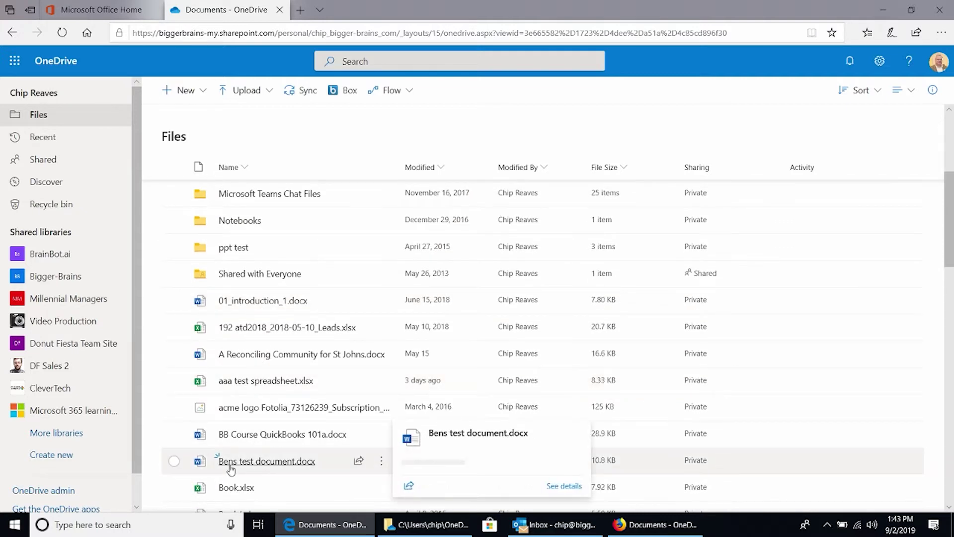
click(177, 461)
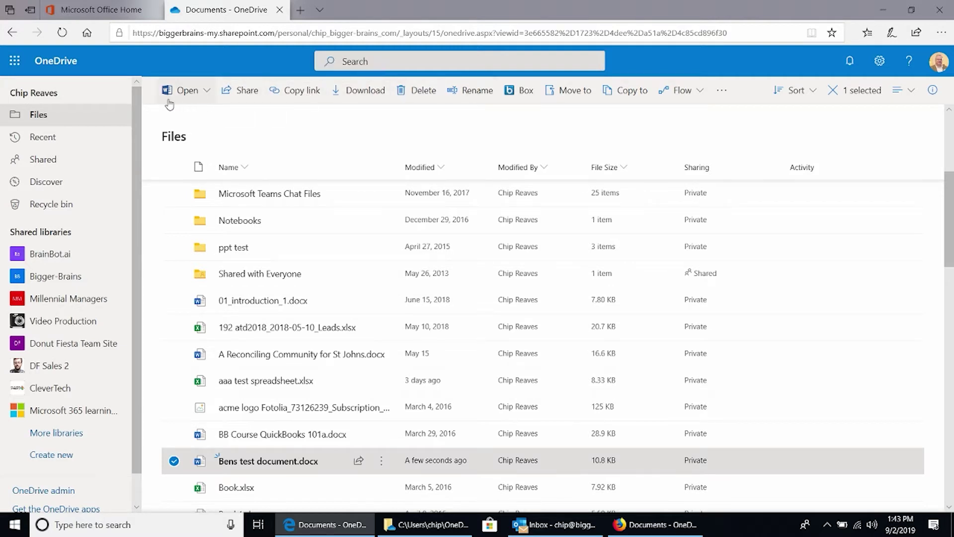
Show the Open in browser / Open in app choices for Bens test document.docx
click(205, 91)
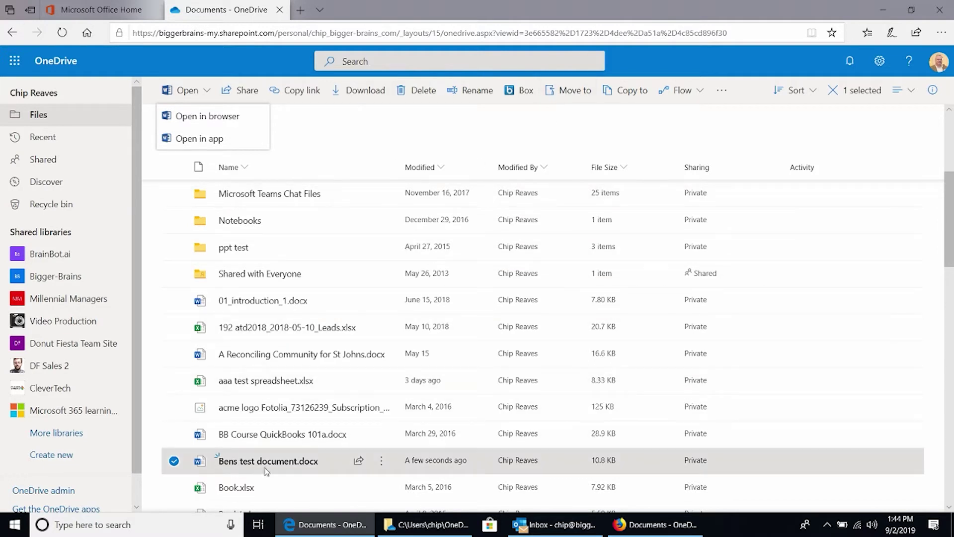
Move Bens test document.docx via Move to into Your OneDrive > Documents
click(569, 91)
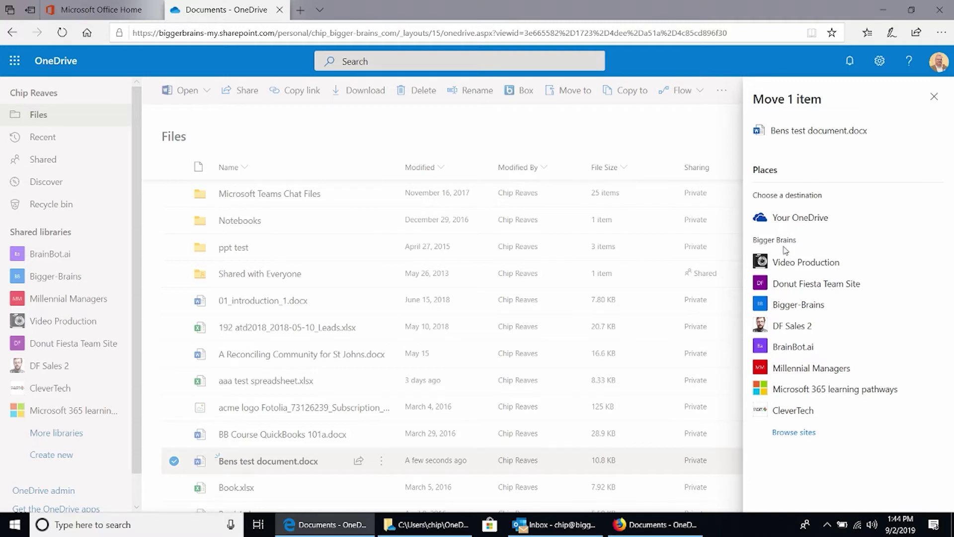
click(793, 224)
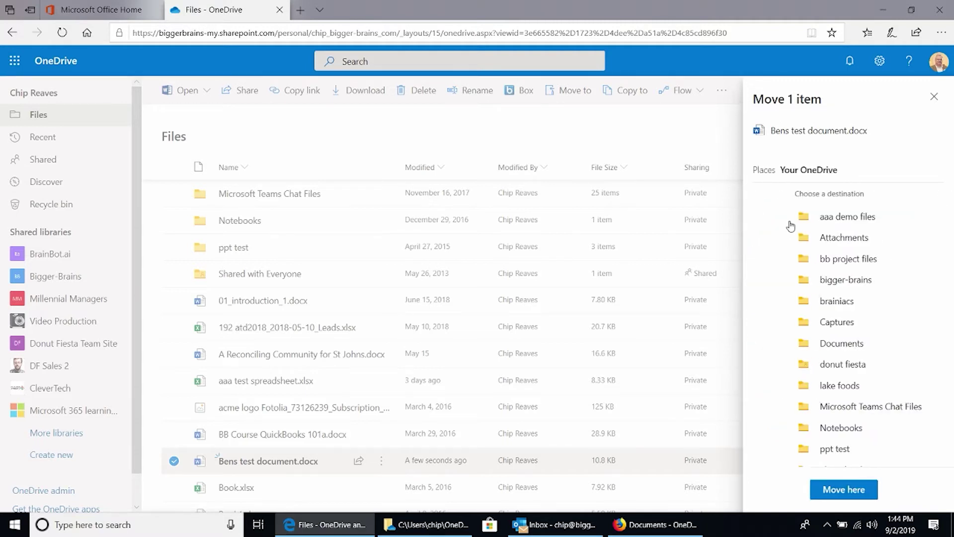
click(795, 345)
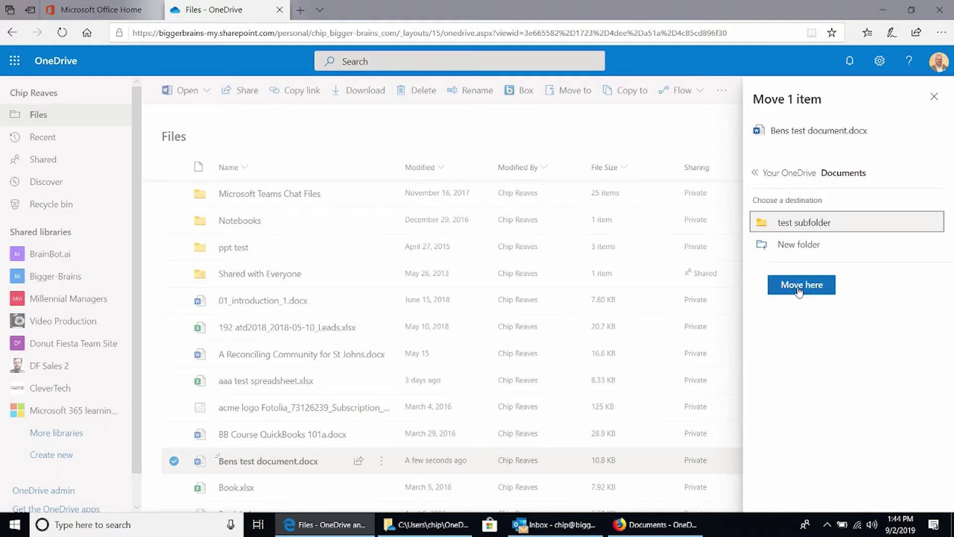
click(803, 225)
click(810, 288)
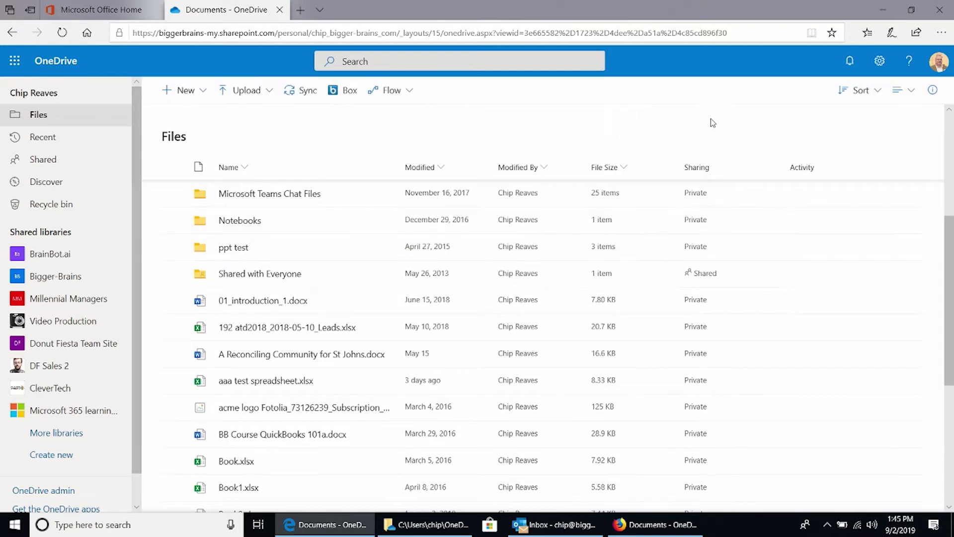
Copy Bens test document.docx from Documents to the top level of Your OneDrive, then return to Files
scroll(332, 273, up, 5)
click(241, 353)
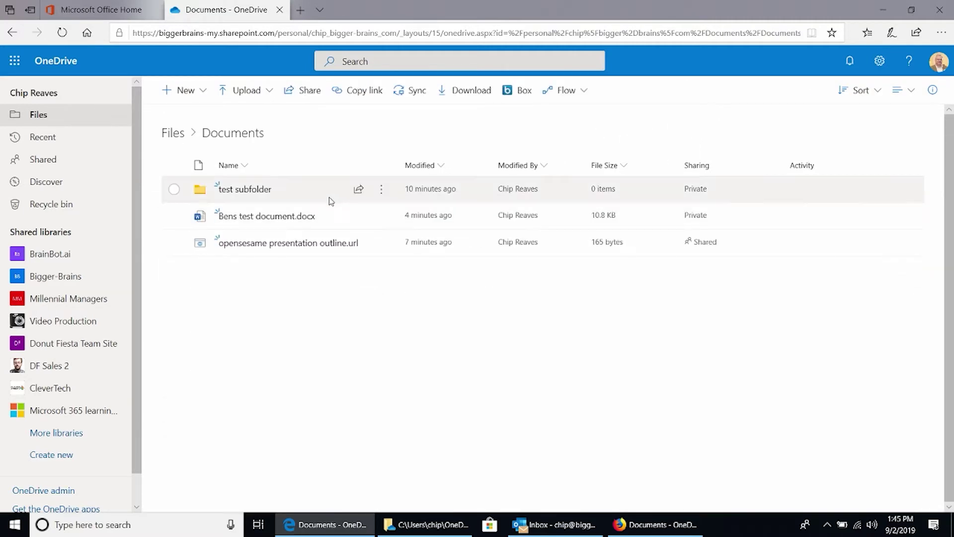
mouse_move(280, 224)
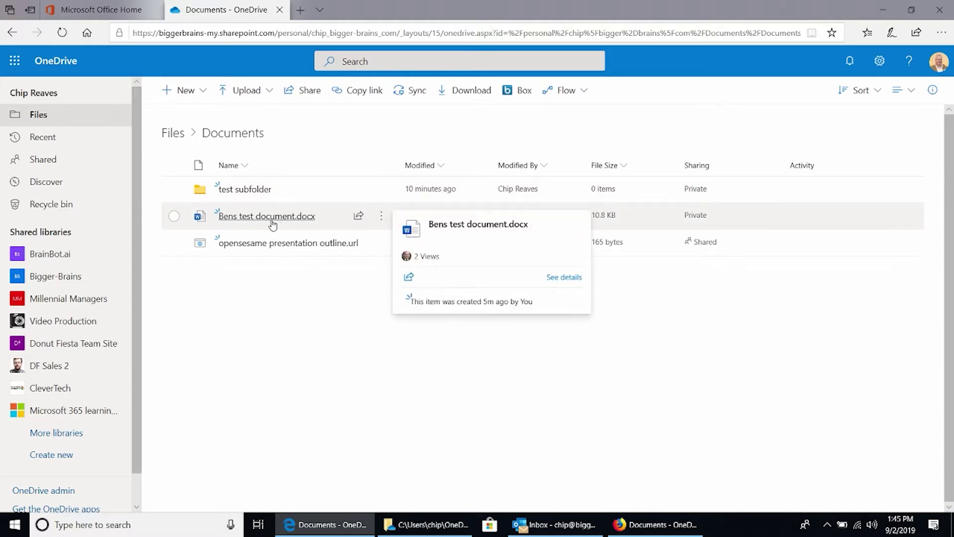
click(174, 216)
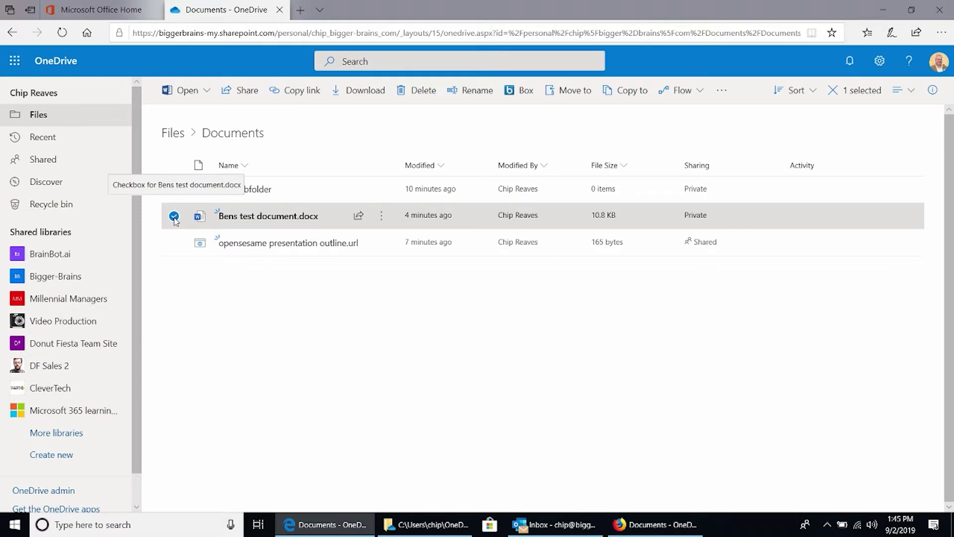
click(611, 93)
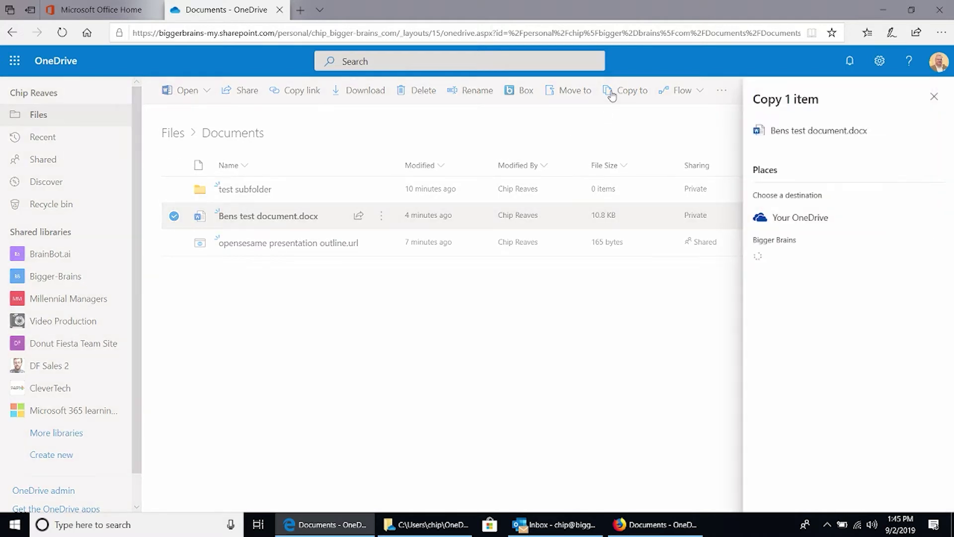
click(800, 219)
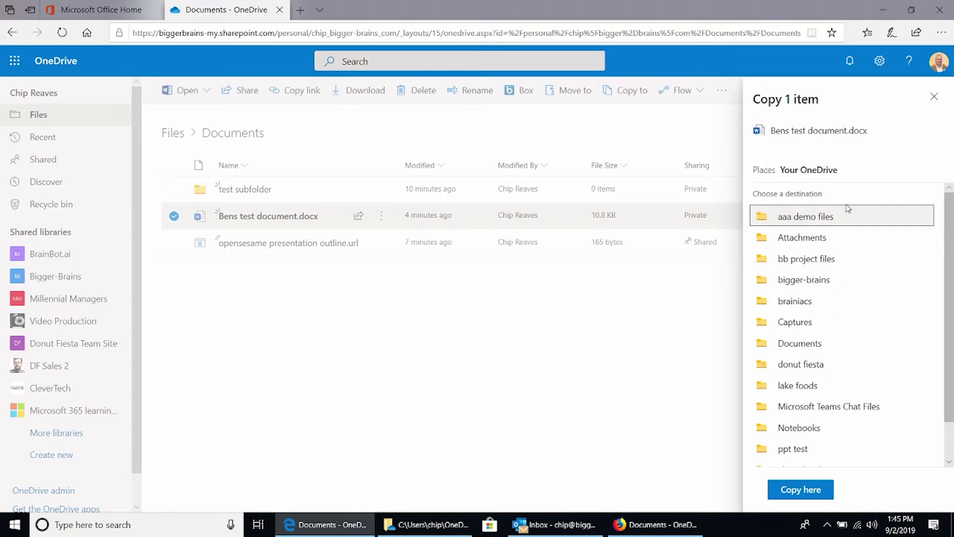
click(801, 491)
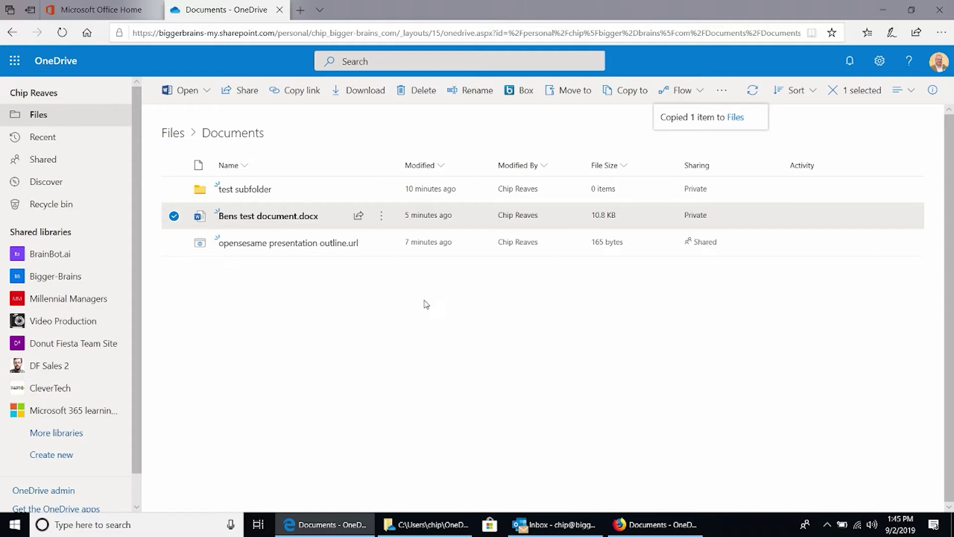
click(175, 136)
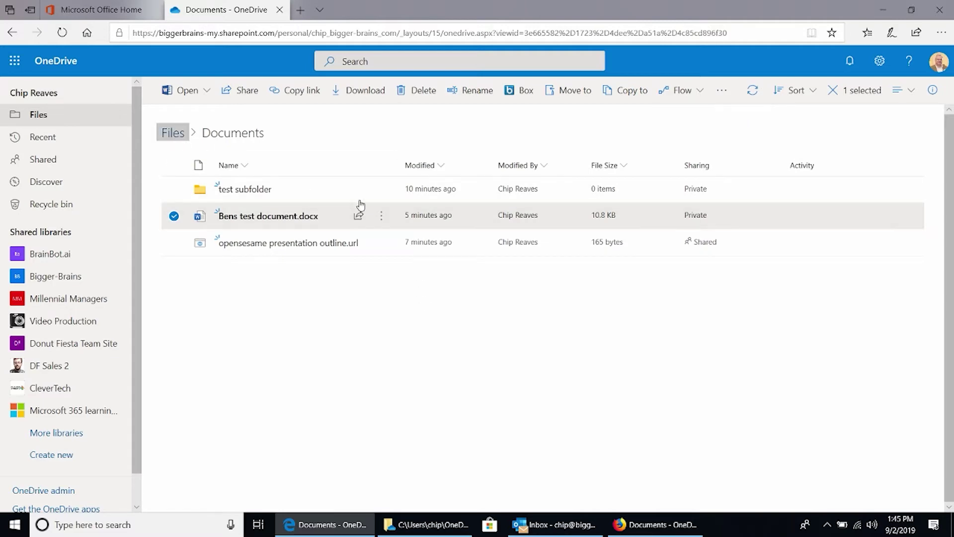
Scroll the Files list and refresh the browser page
scroll(256, 415, down, 5)
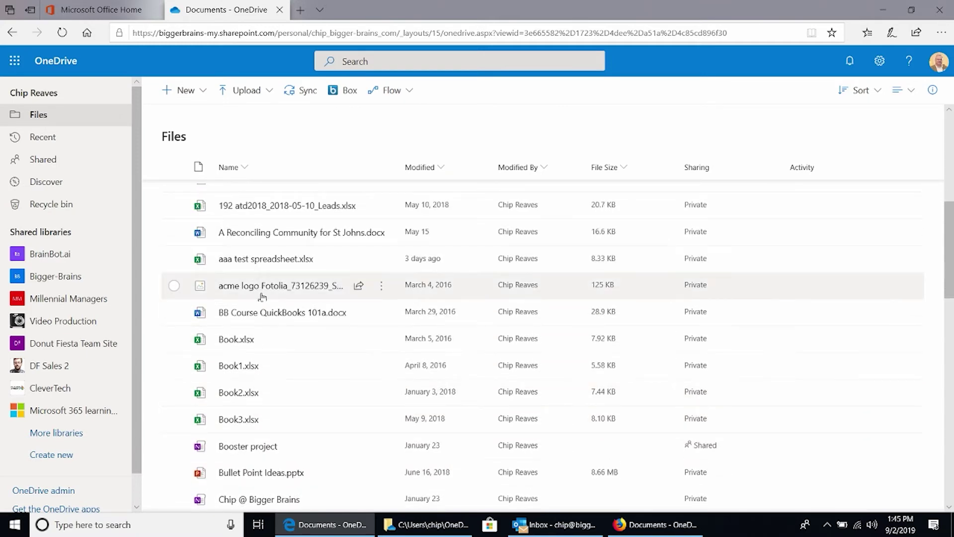
click(62, 32)
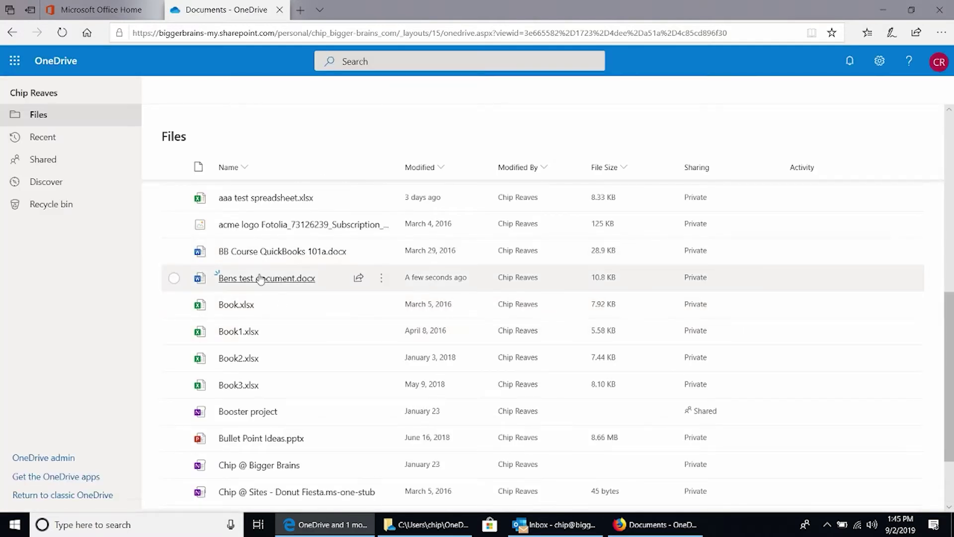
Select Bens test document.docx, check its More actions menu, then deselect it
click(195, 282)
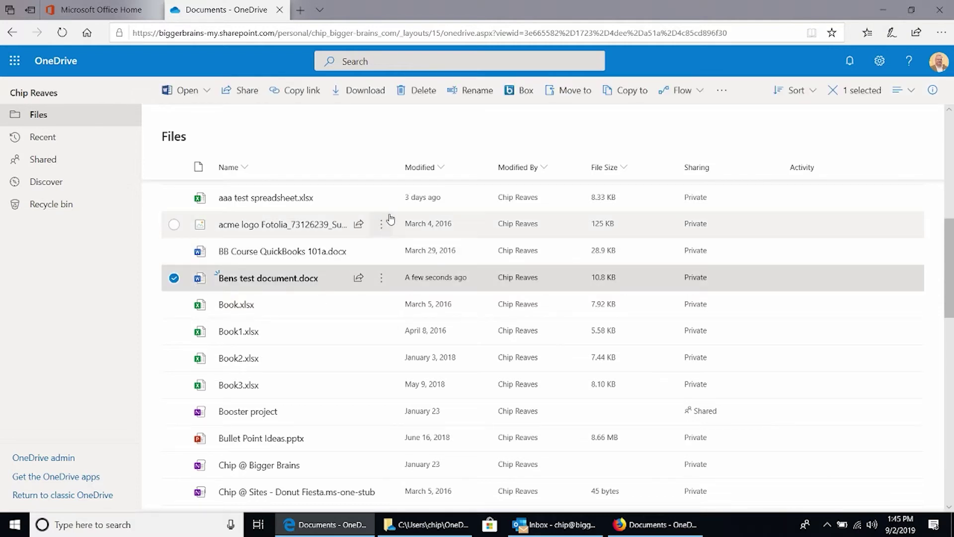
click(722, 91)
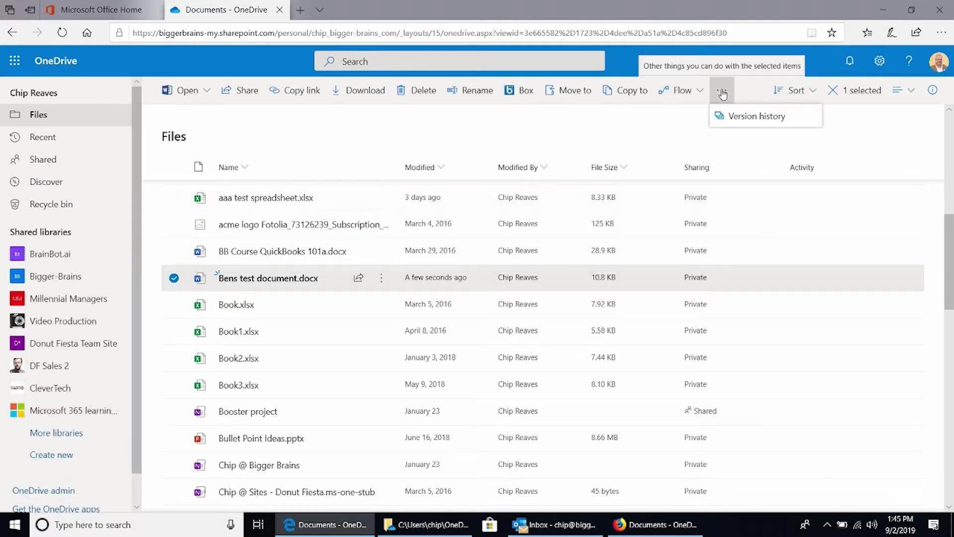
click(744, 120)
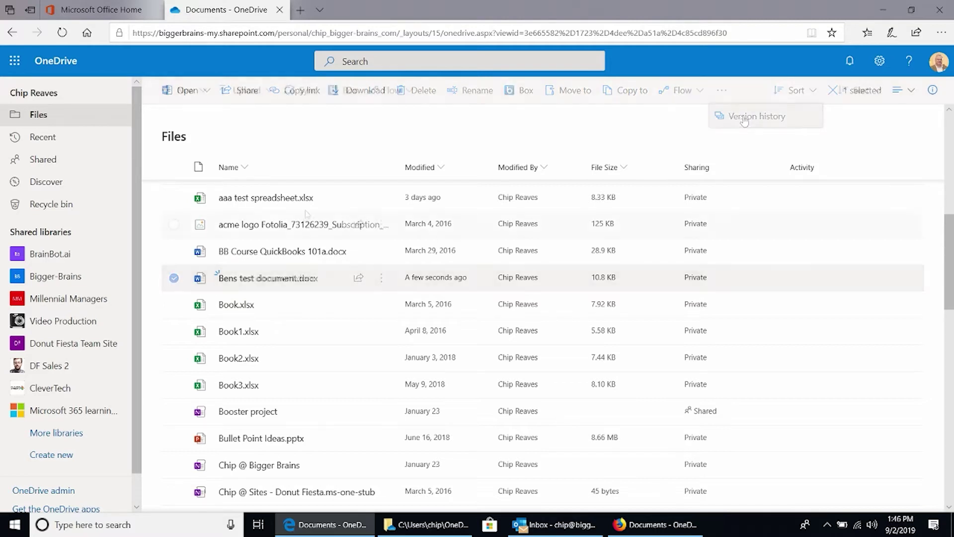
Restore Book2.xlsx to version 1.0 from its Version history, then close the panel
click(173, 358)
click(722, 91)
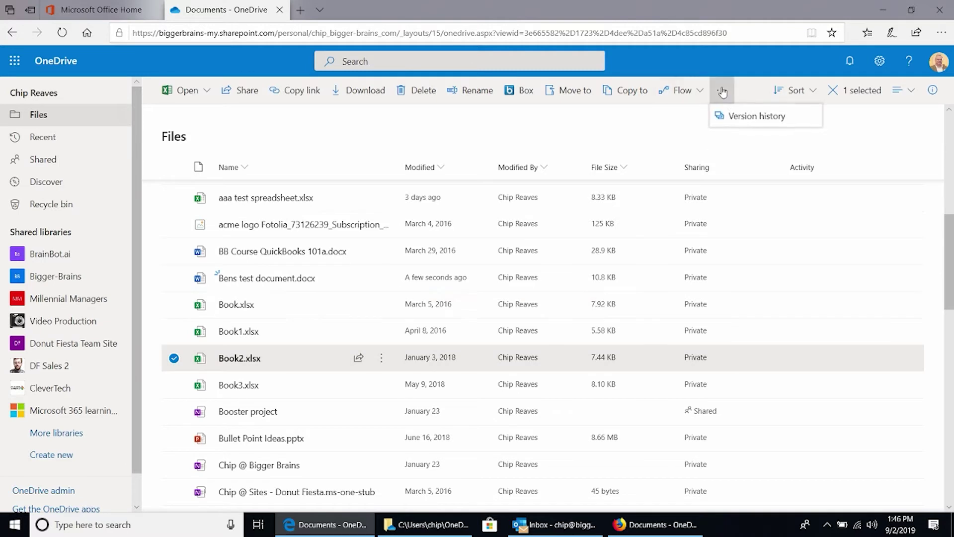
click(723, 116)
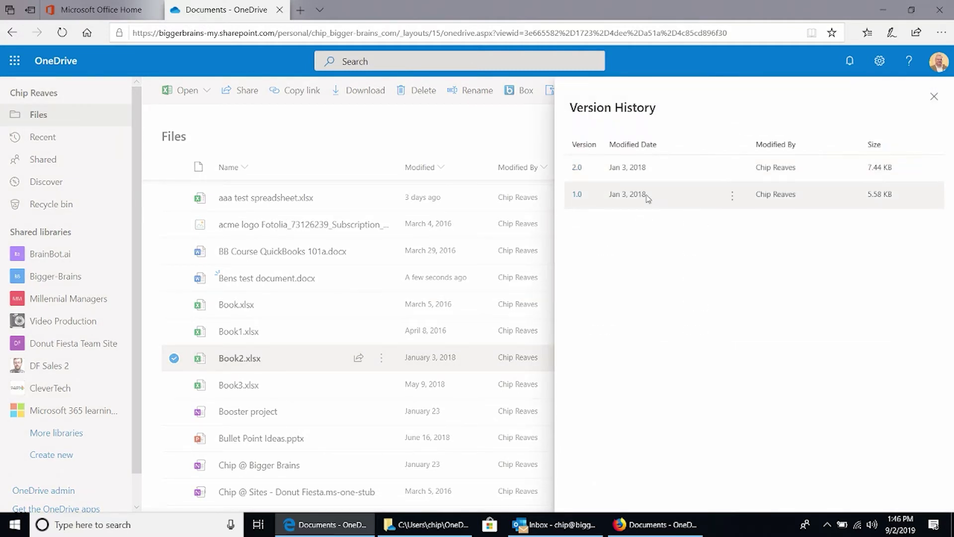
click(733, 195)
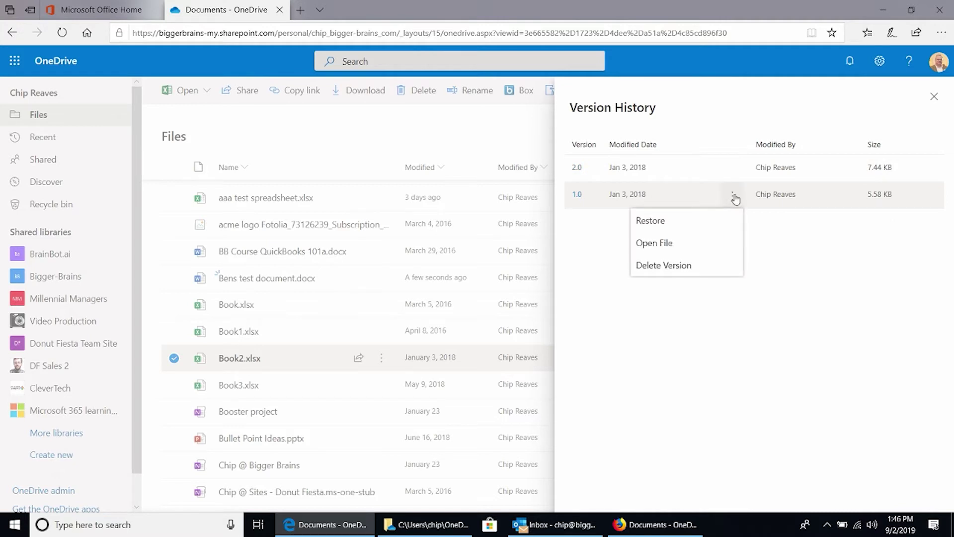
click(683, 221)
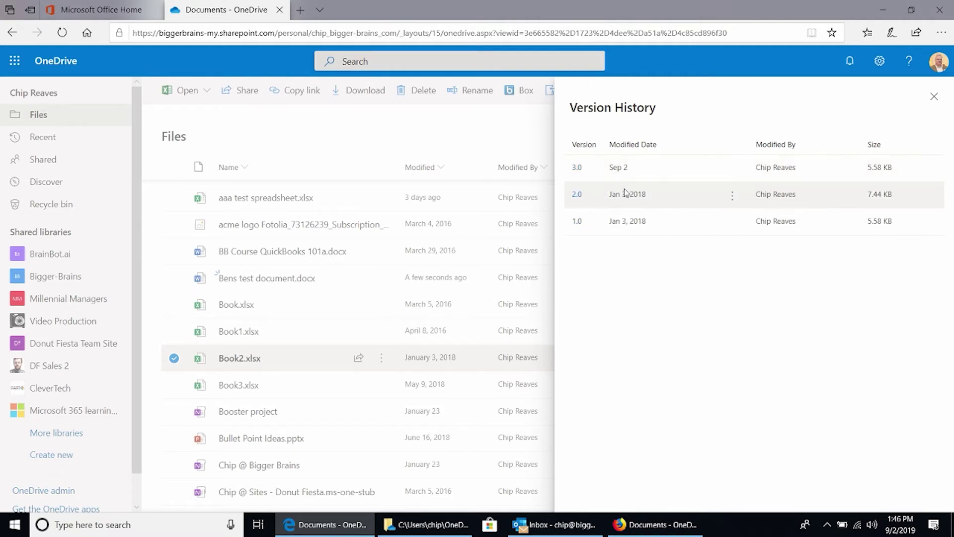
click(934, 96)
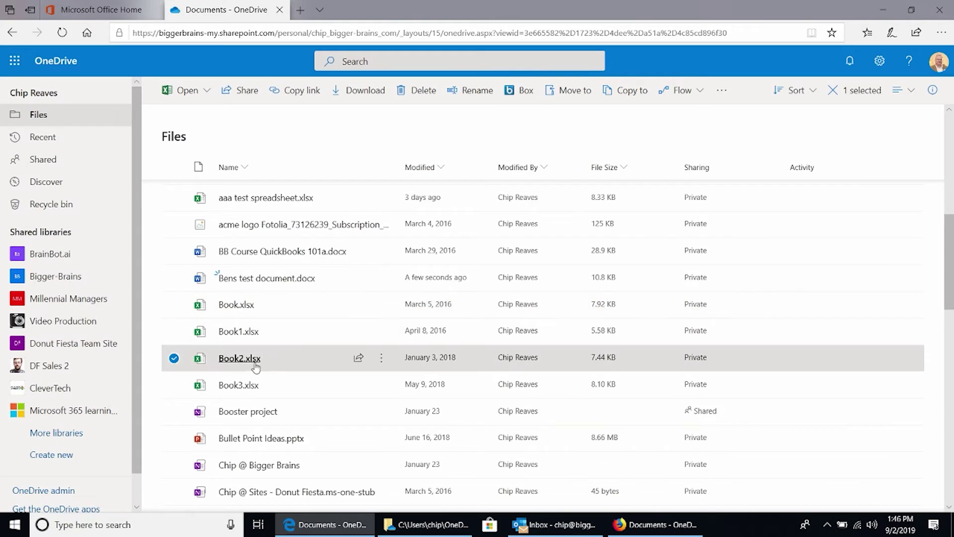
Open the Details pane for Book2.xlsx from its right-click menu
right_click(271, 363)
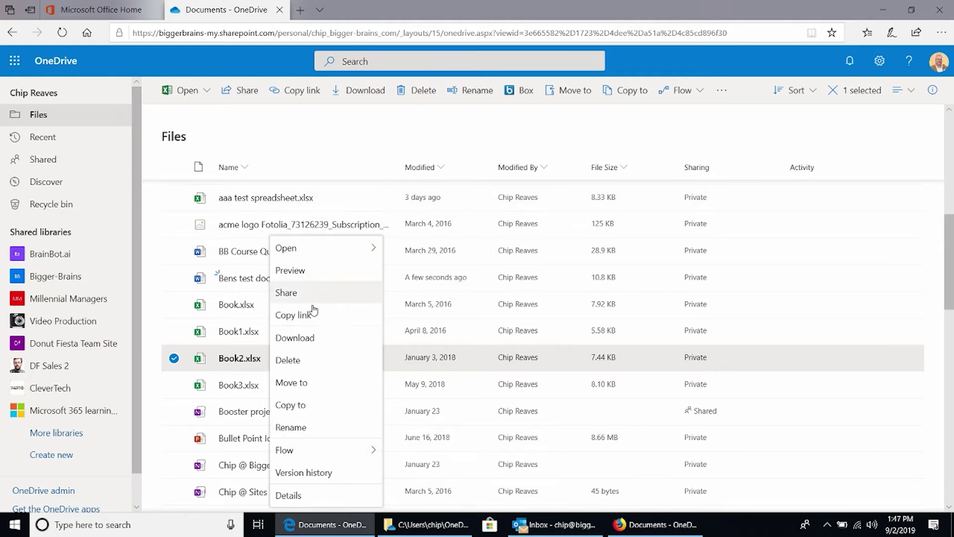
click(288, 496)
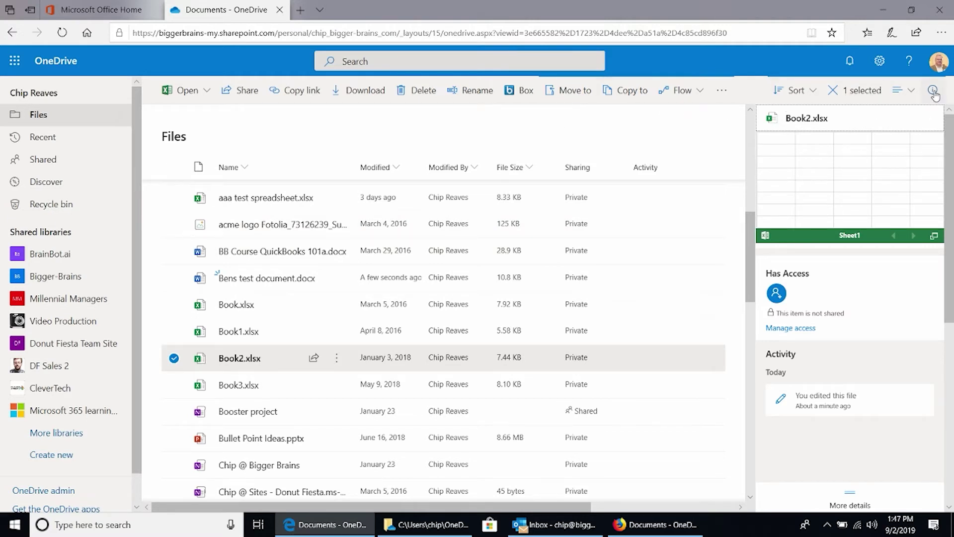
Show Book2.xlsx's full details (7.44 KB, modified January 3, 2018), then also select BB Course QuickBooks 101a.docx
click(933, 91)
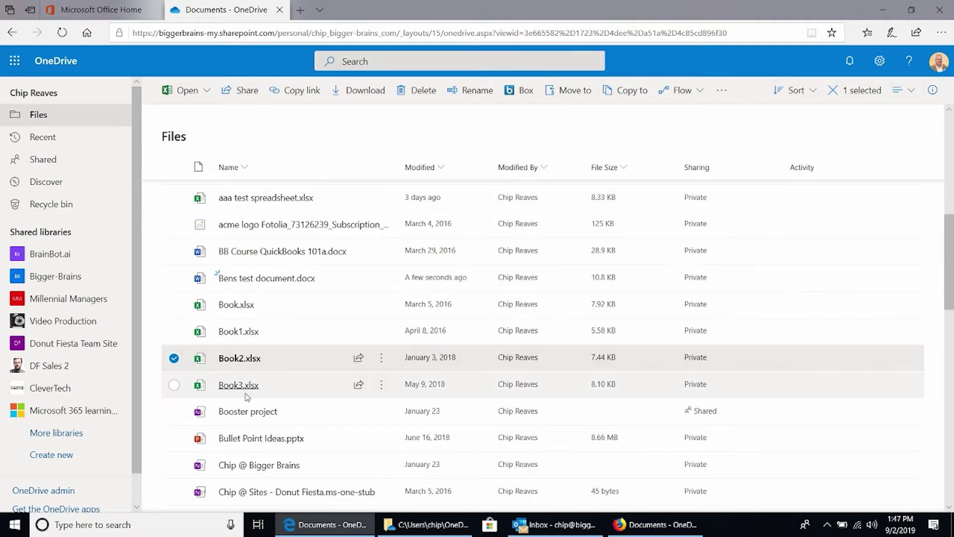
click(933, 91)
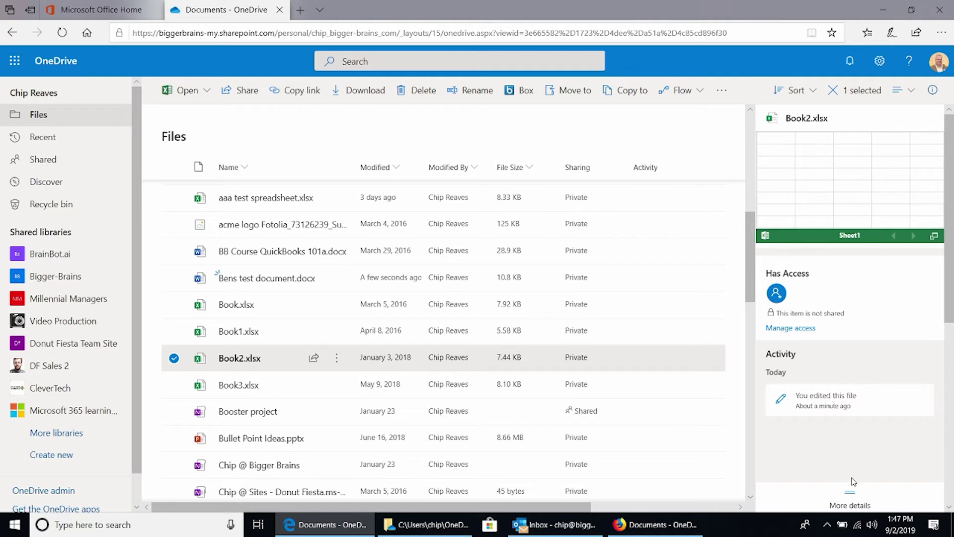
click(850, 499)
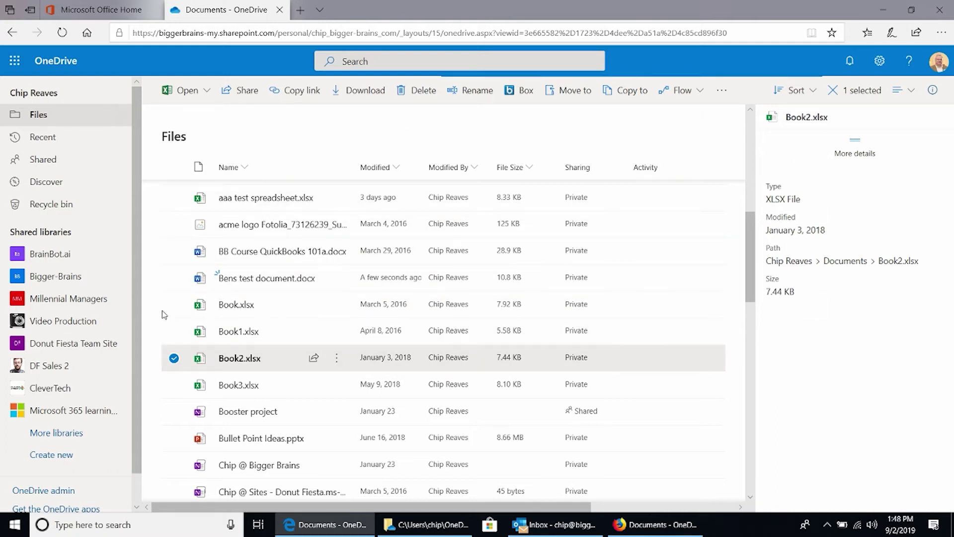
click(173, 251)
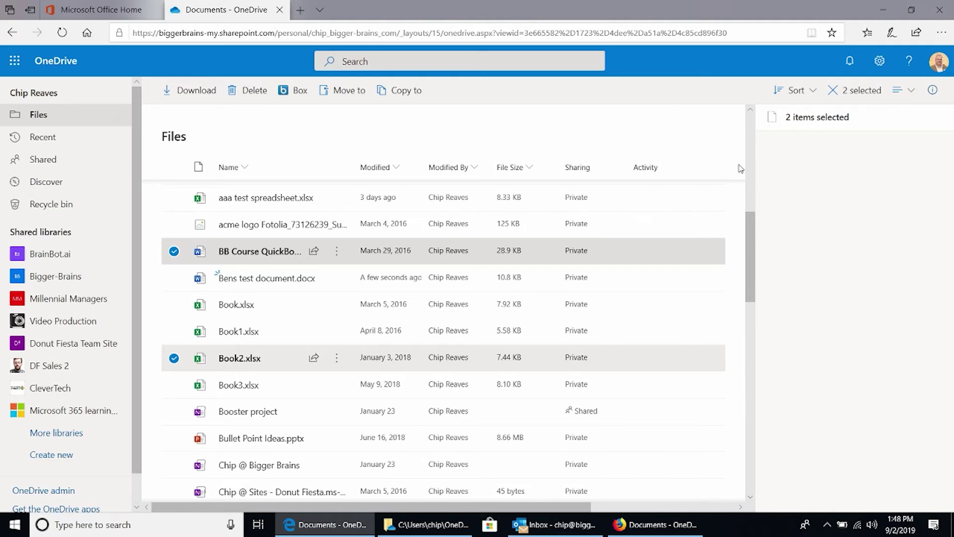
Deselect Book2.xlsx, review BB Course QuickBooks 101a.docx's preview and access details, then deselect it
click(174, 358)
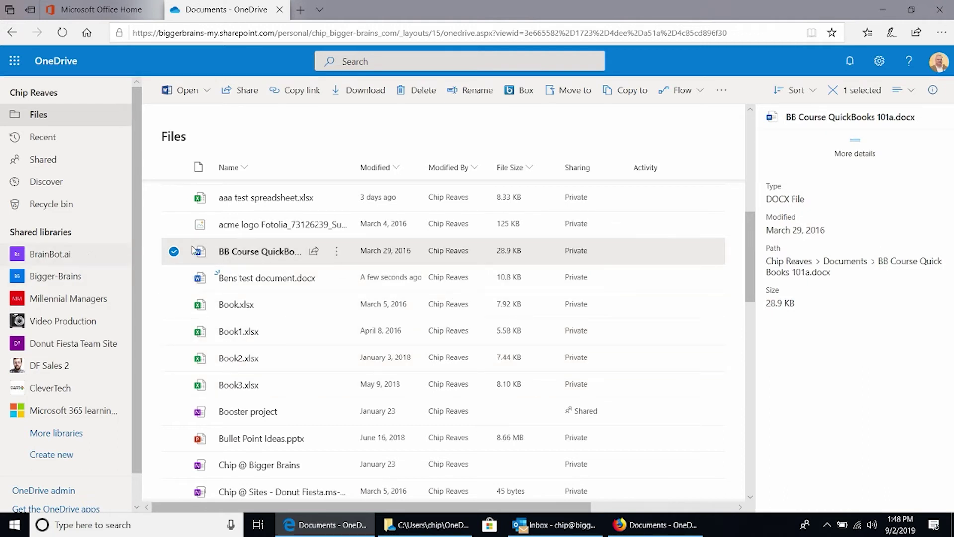
click(860, 152)
scroll(867, 201, down, 1)
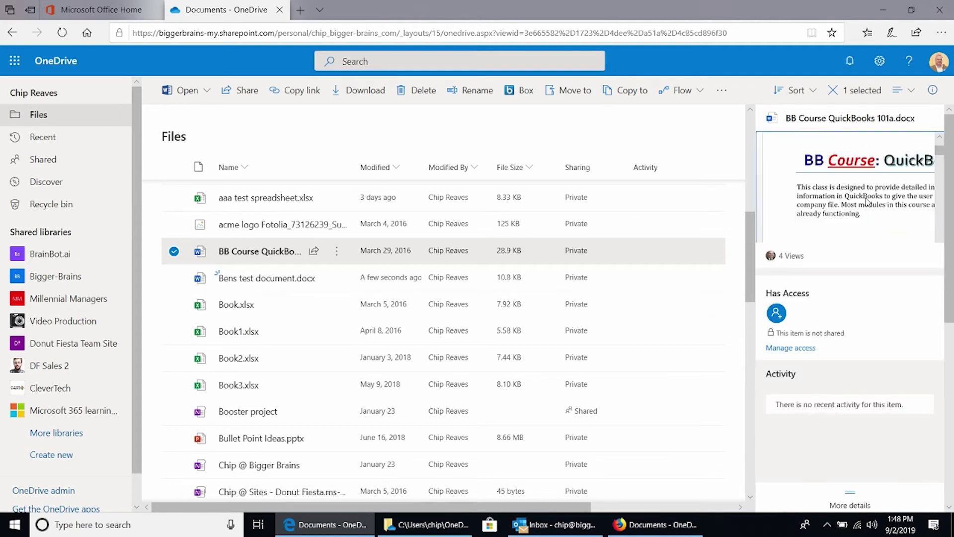
scroll(869, 188, down, 5)
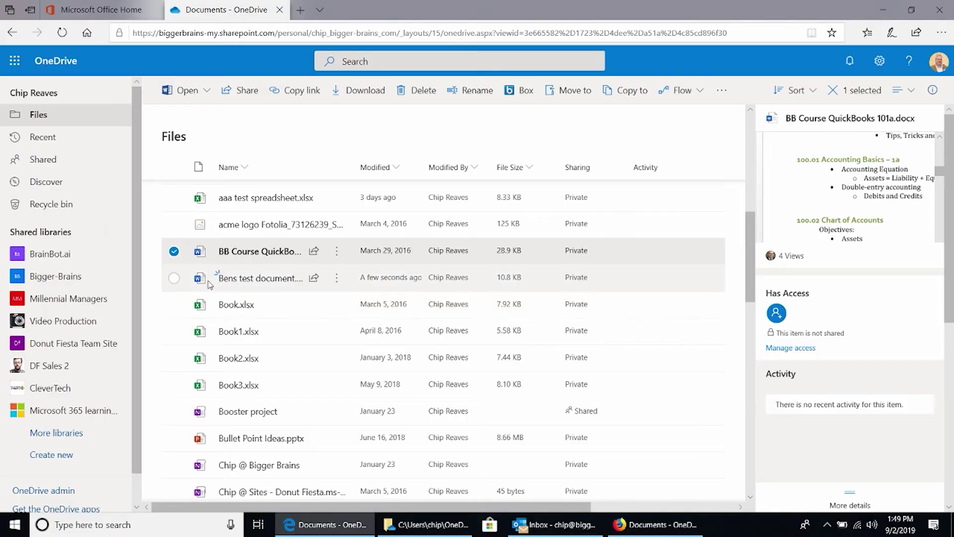
click(174, 251)
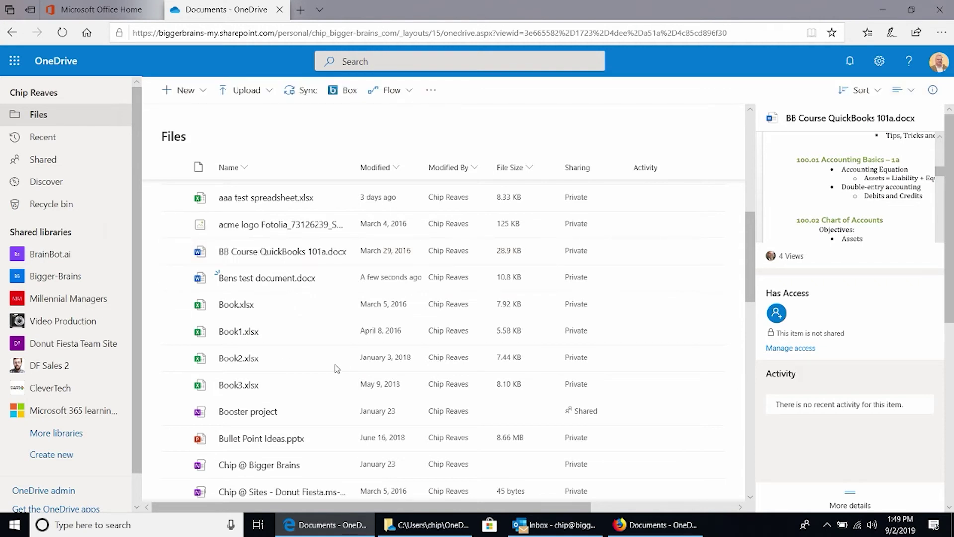
Open BB Course QuickBooks 101a.docx in Word for the web and change the title's 'Addendum' to 'Addendum2'
click(255, 250)
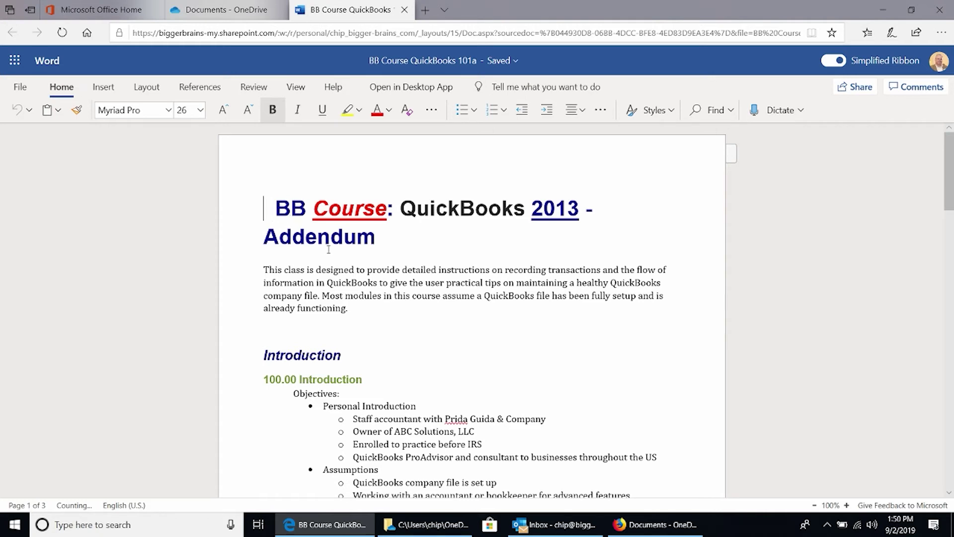
drag(380, 238, 432, 250)
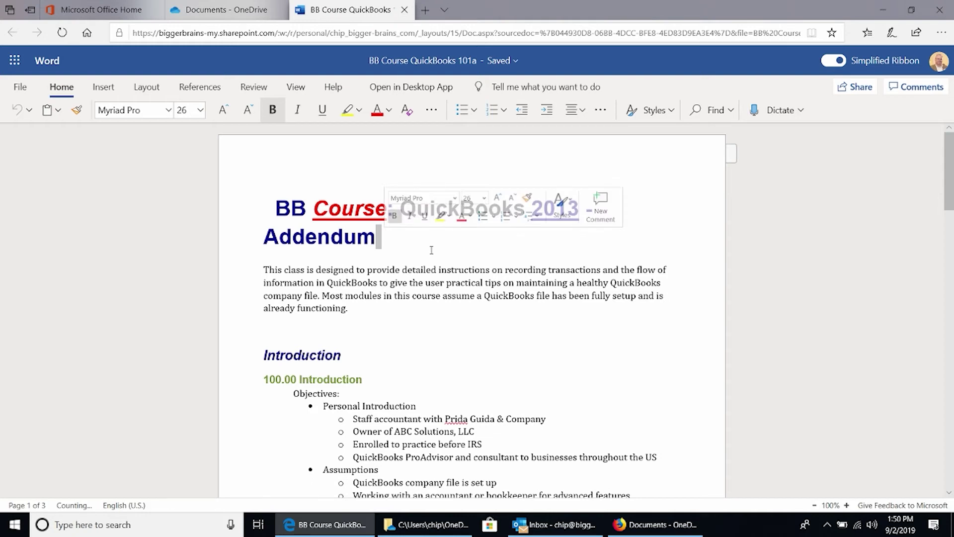
text(2)
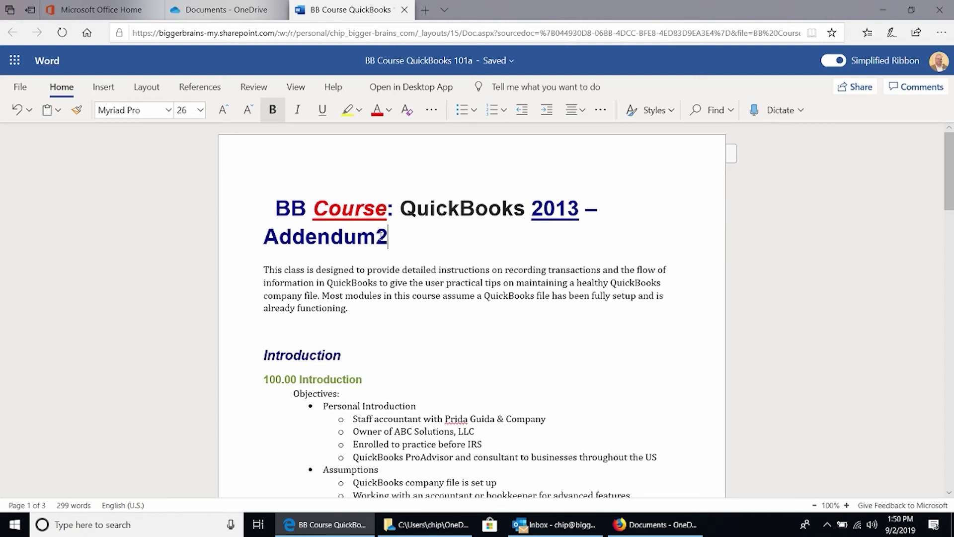
Format the title as Cambria (Body) size 18 and turn off the Simplified Ribbon
shift+click(267, 204)
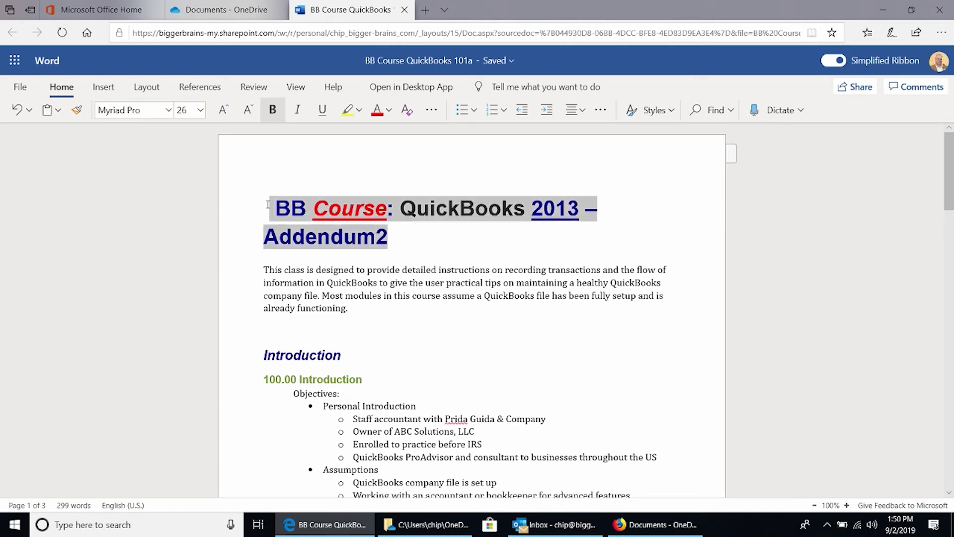
click(169, 110)
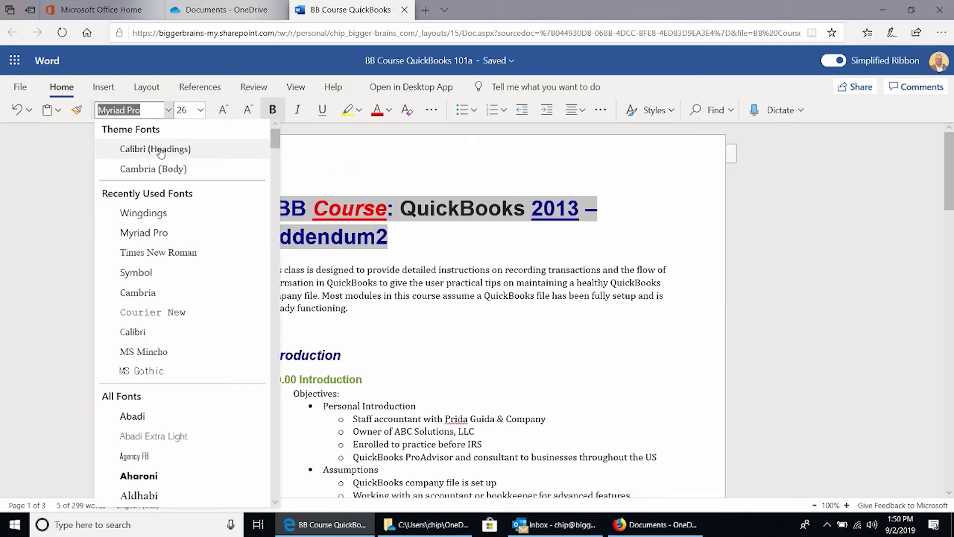
click(162, 169)
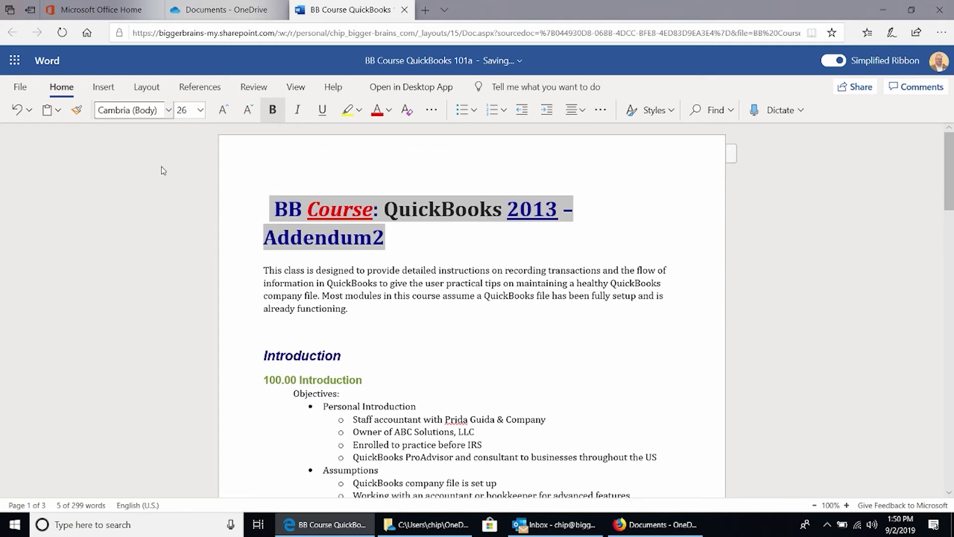
click(201, 110)
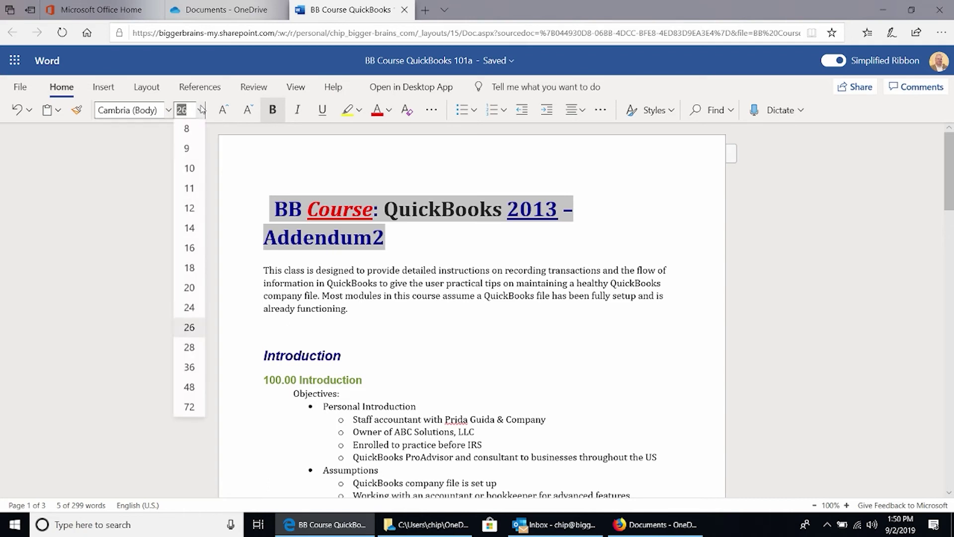
click(190, 268)
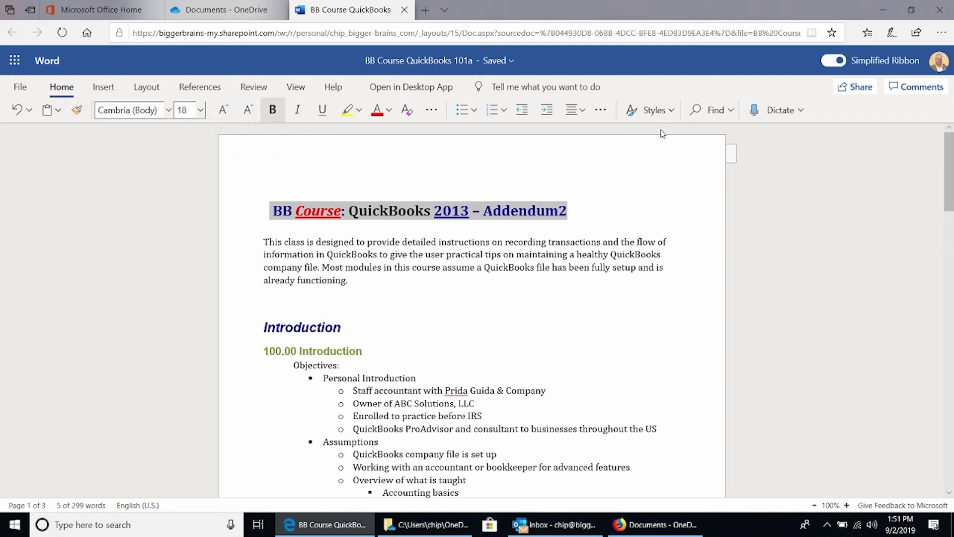
click(826, 62)
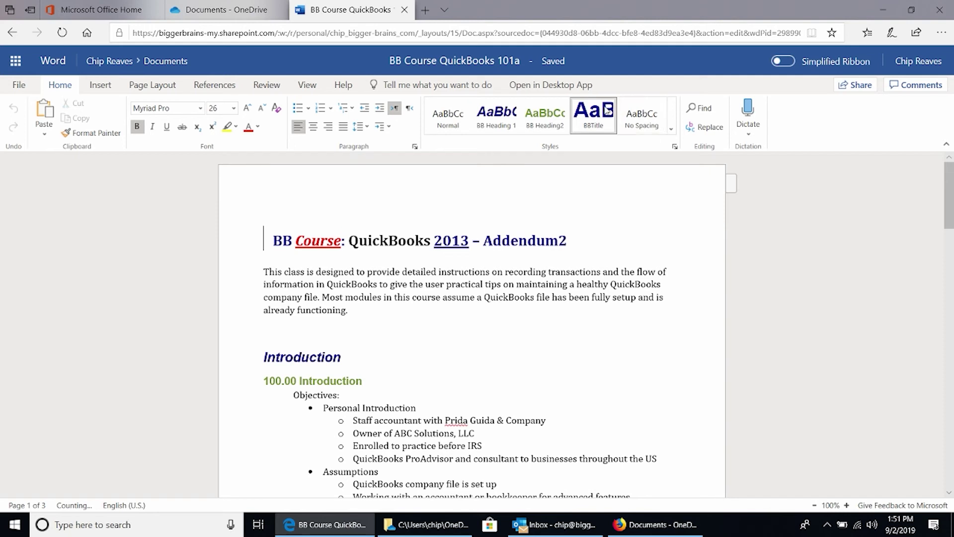
Open the document in desktop Word from the Review tab, then close the browser copy
click(264, 85)
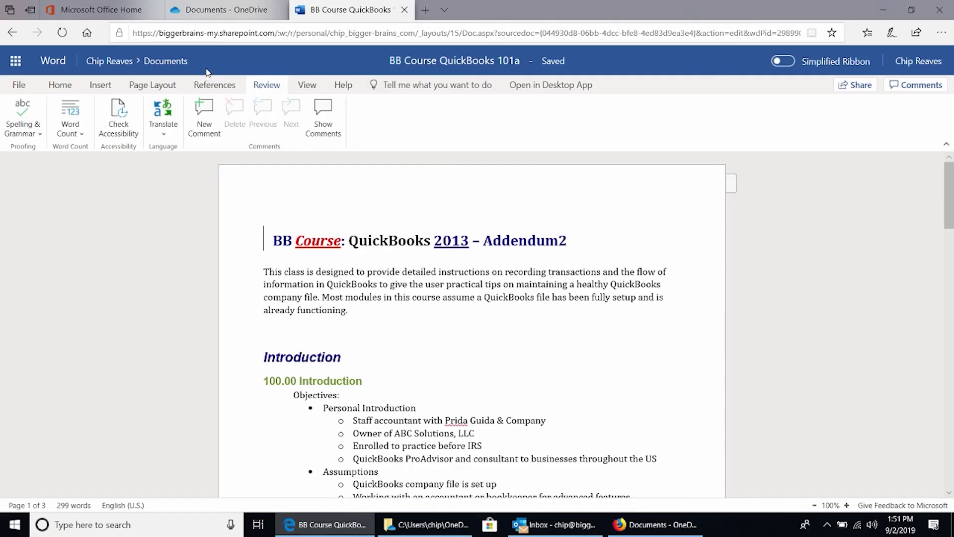
click(564, 85)
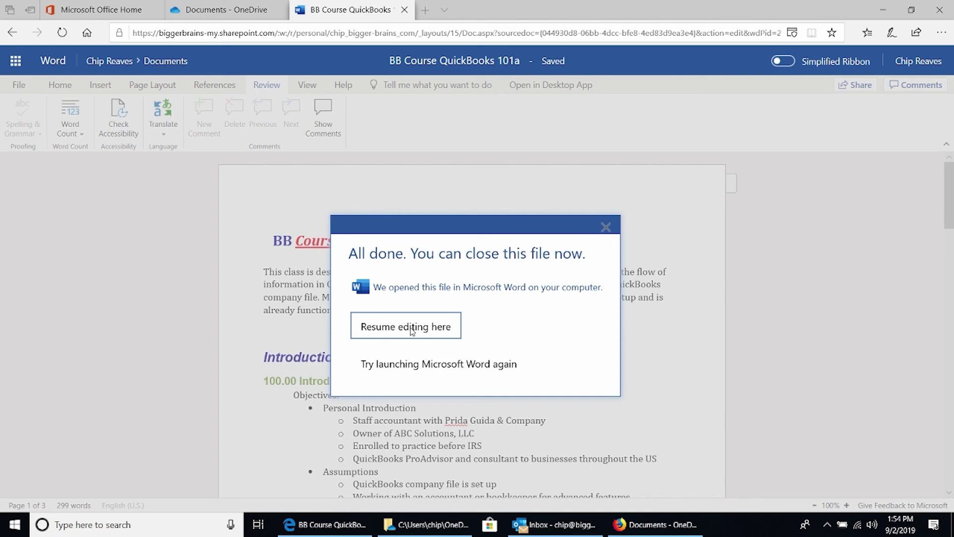
click(406, 10)
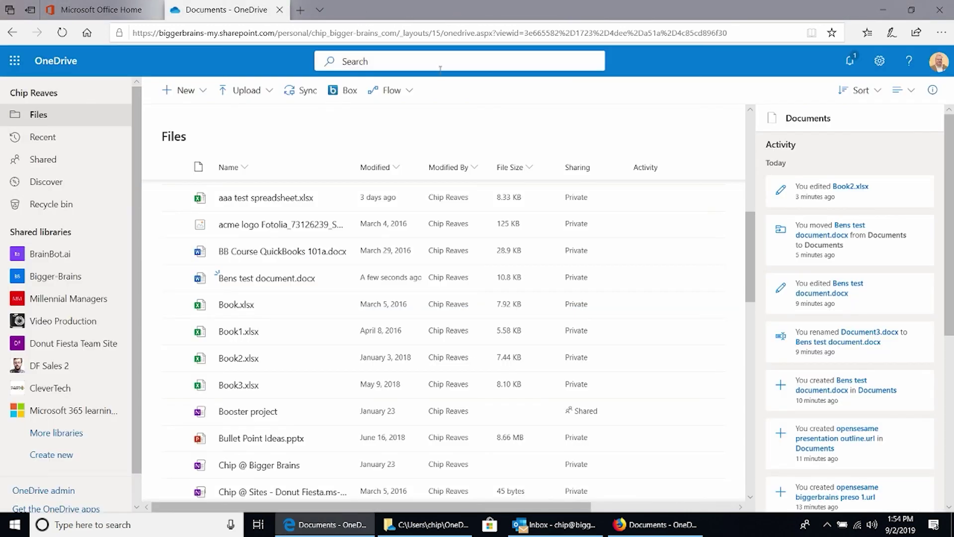